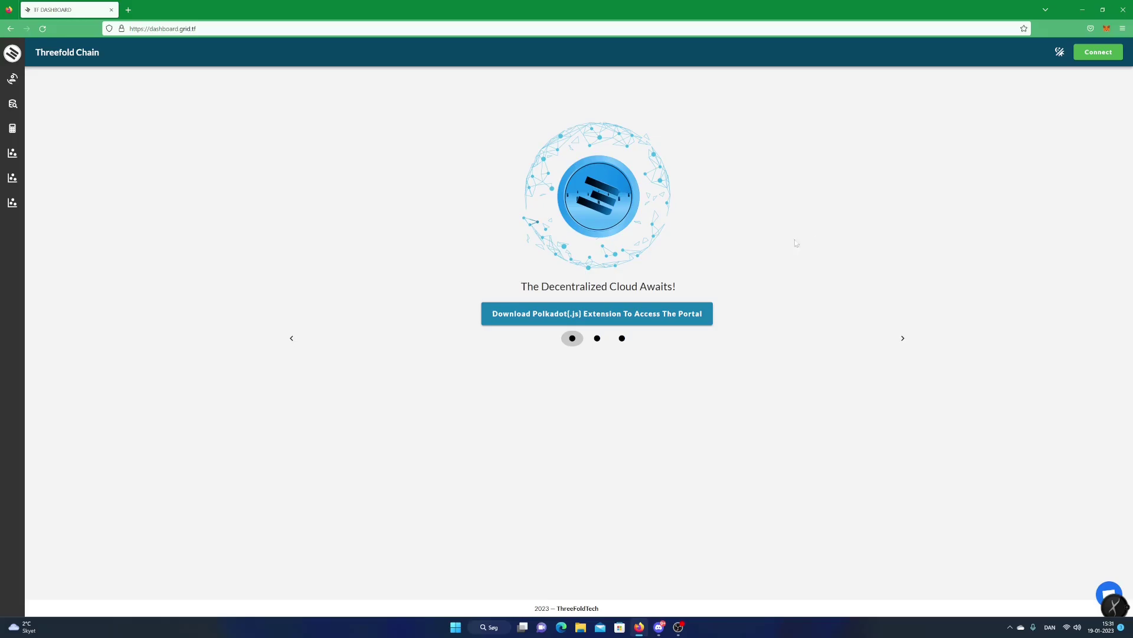
From the dashboard landing page, open the Polkadot{.js} extension download page in a new tab
click(673, 308)
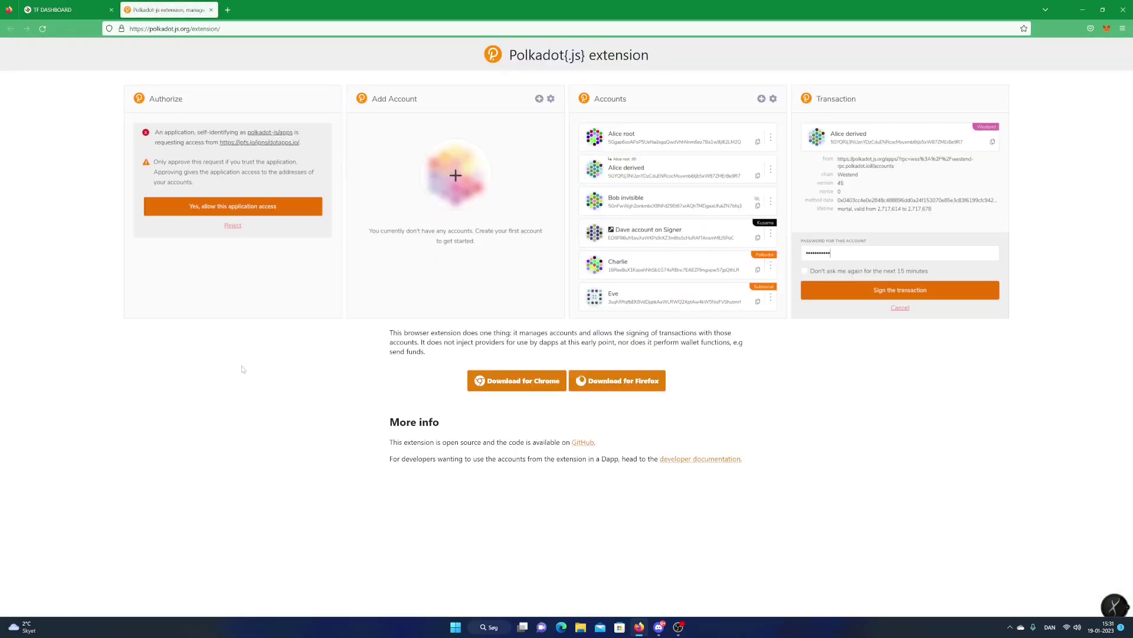
Install the Firefox version of polkadot{.js}, granting its permissions, then close the add-on tab
click(631, 392)
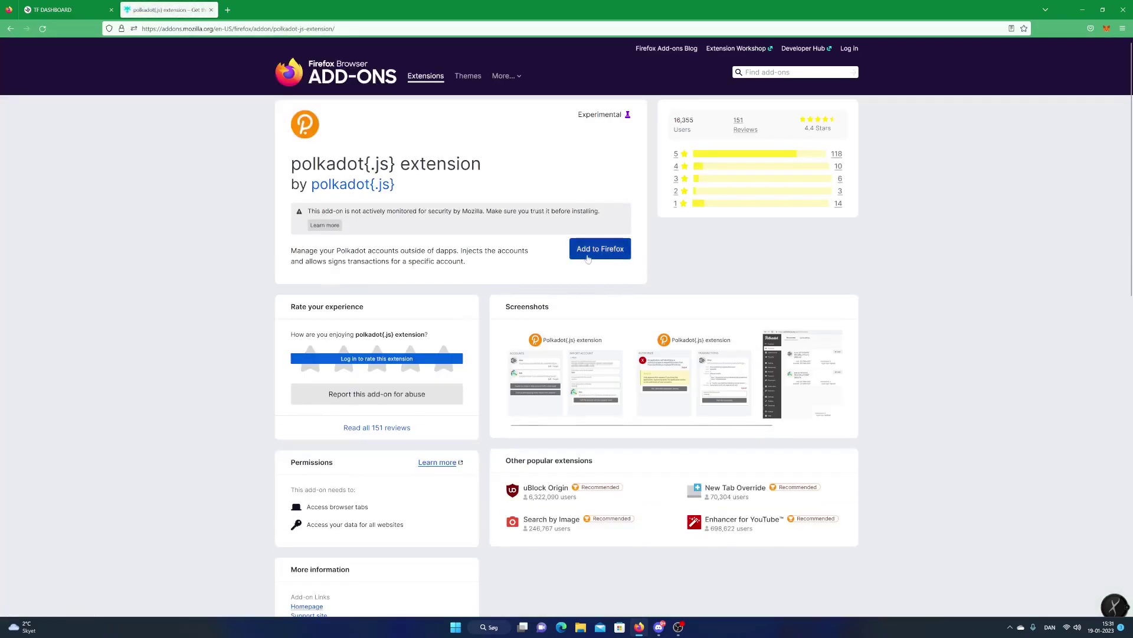
click(608, 250)
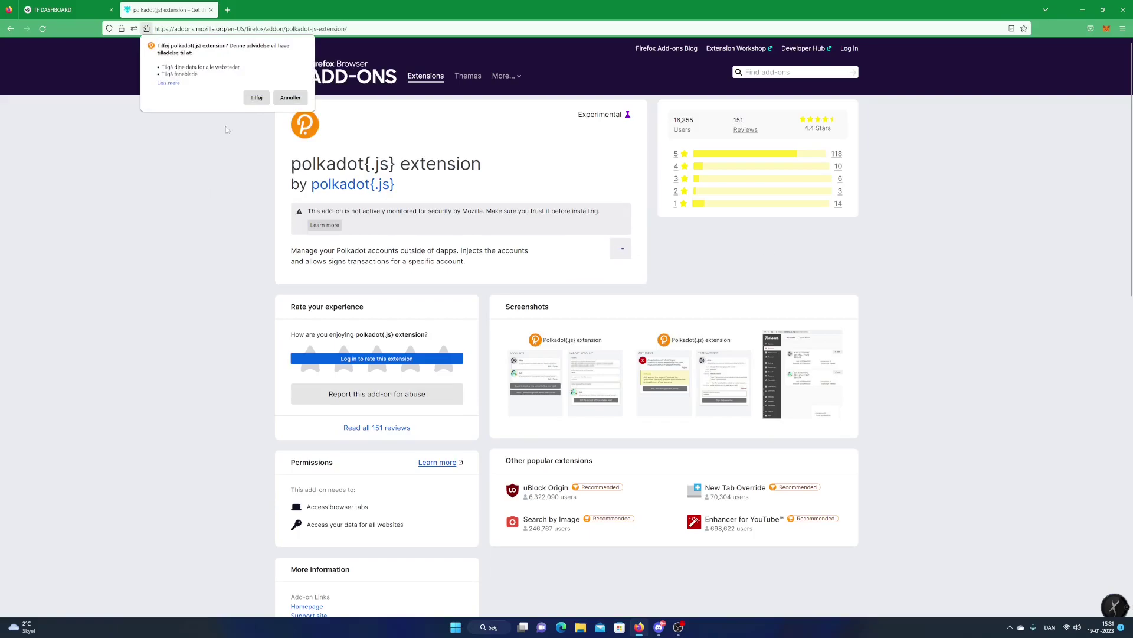
click(256, 98)
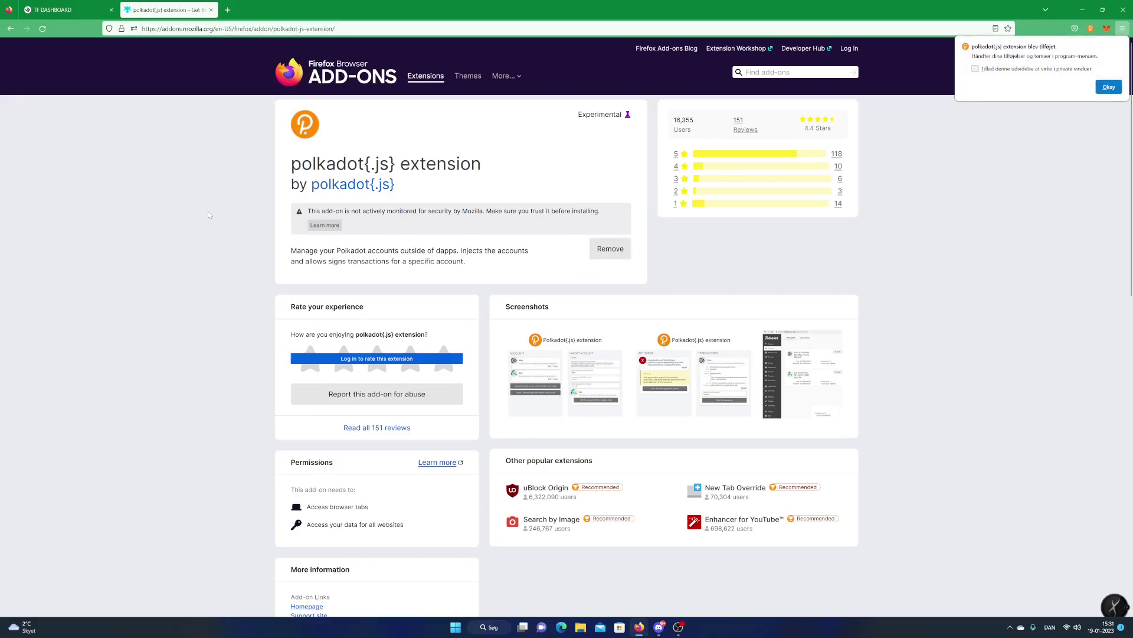
click(1106, 87)
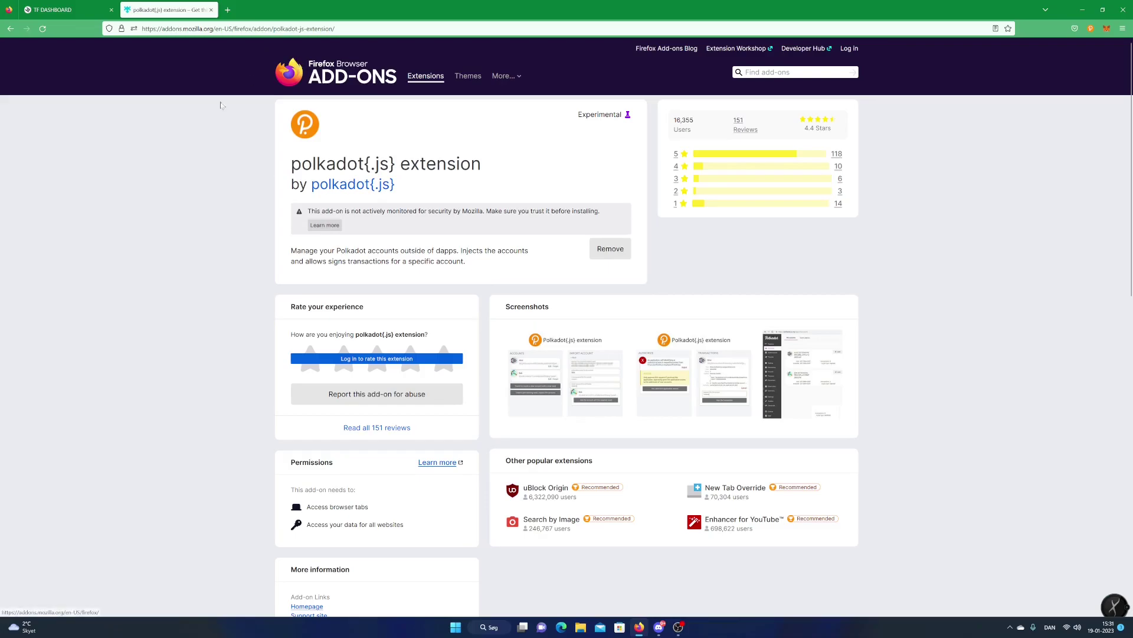
click(211, 10)
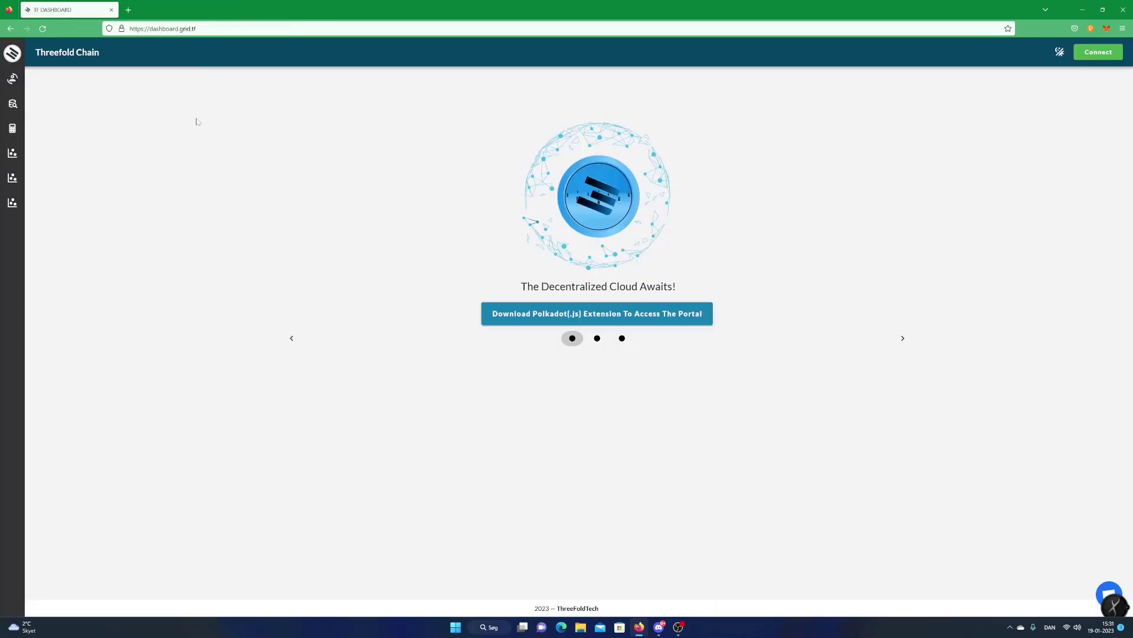
In the polkadot{.js} extension, accept the privacy notes and choose 'Create new account'
click(1091, 28)
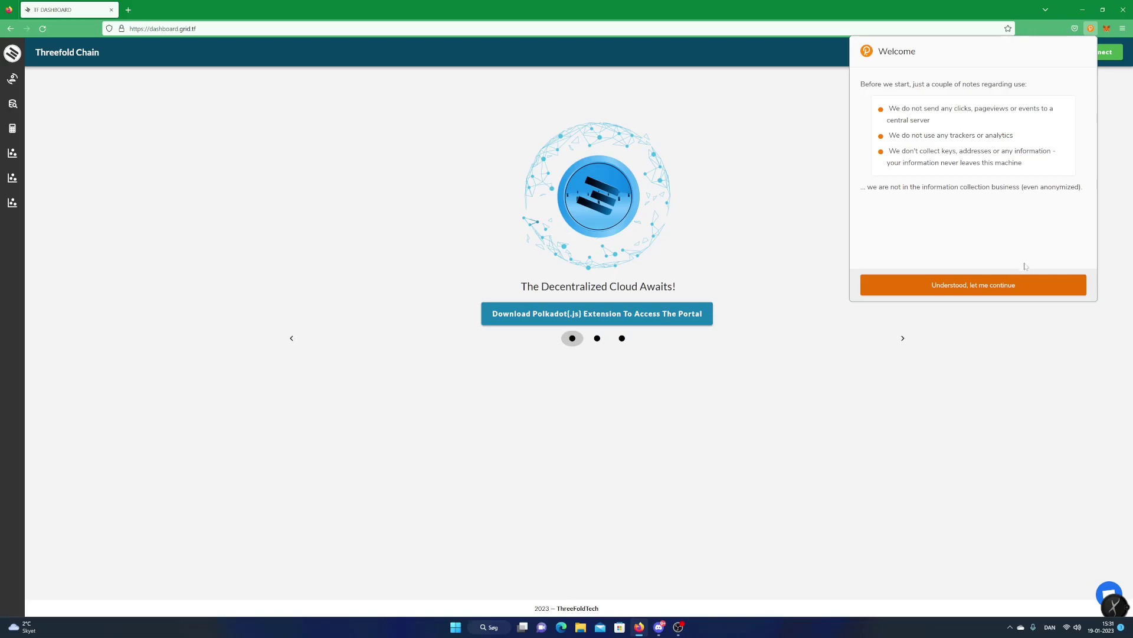
click(1025, 284)
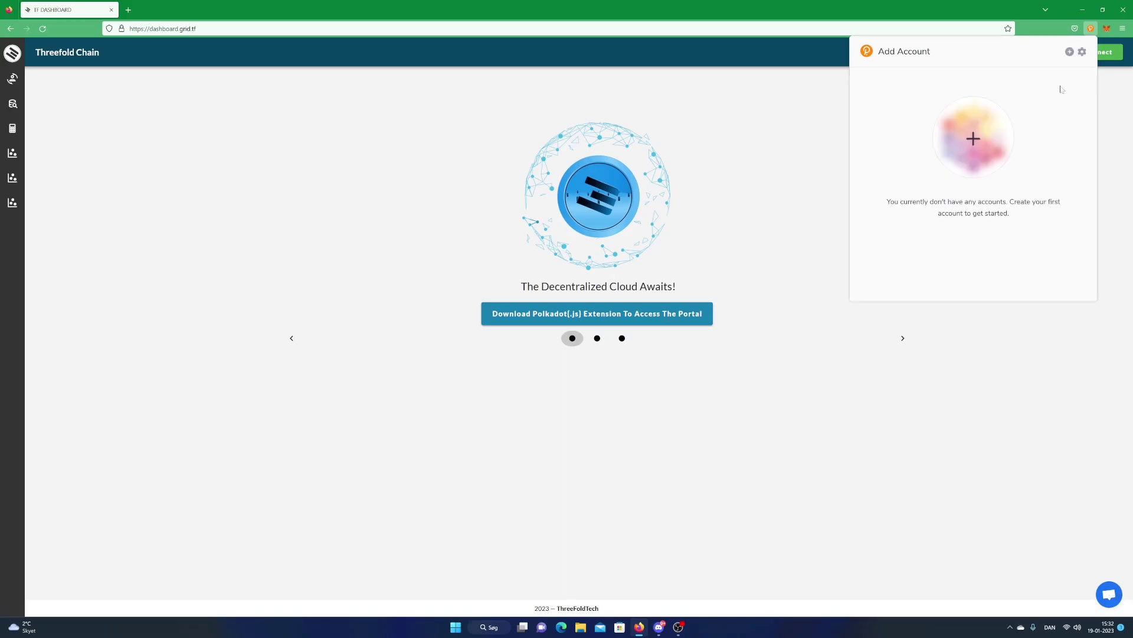
click(1069, 52)
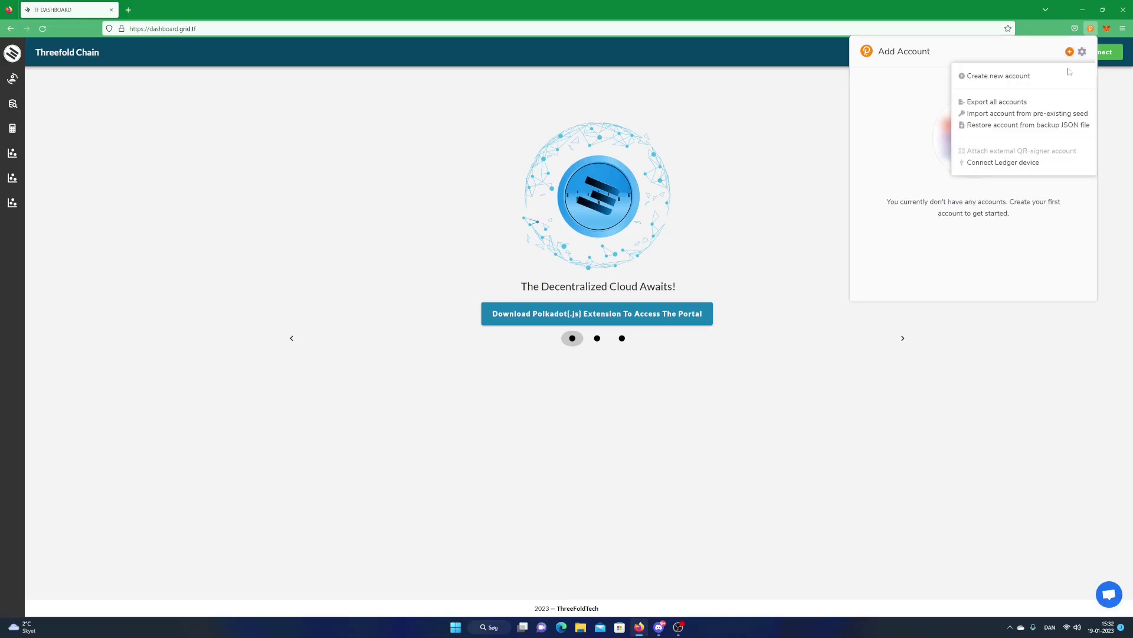
click(1027, 77)
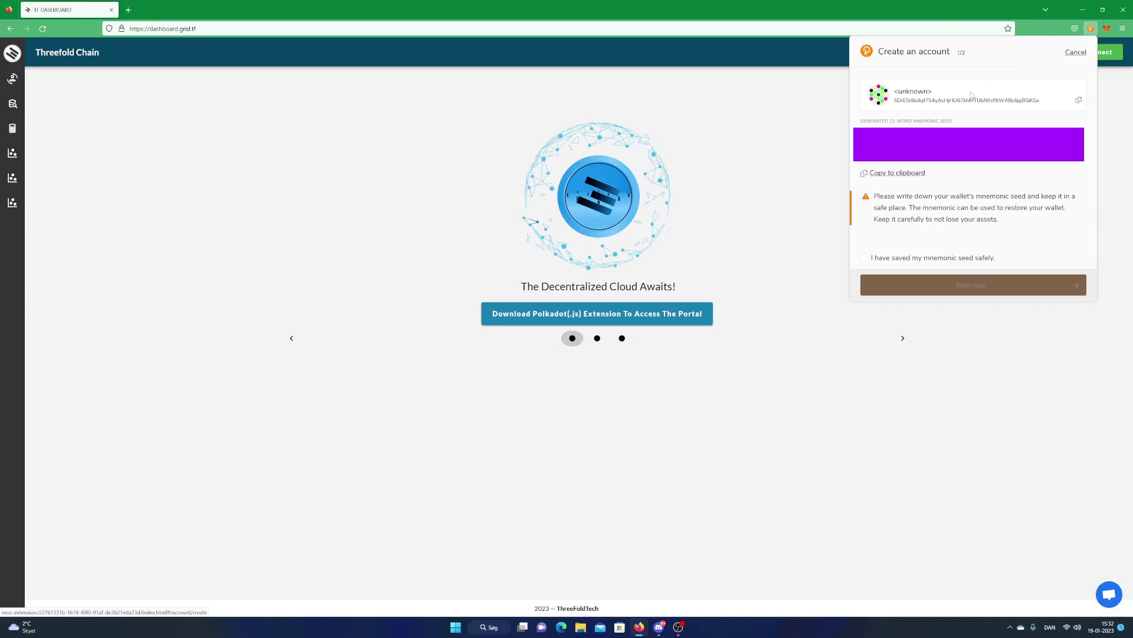
Copy the 12-word mnemonic seed, confirm it is saved, and continue to step 2
click(911, 175)
click(864, 257)
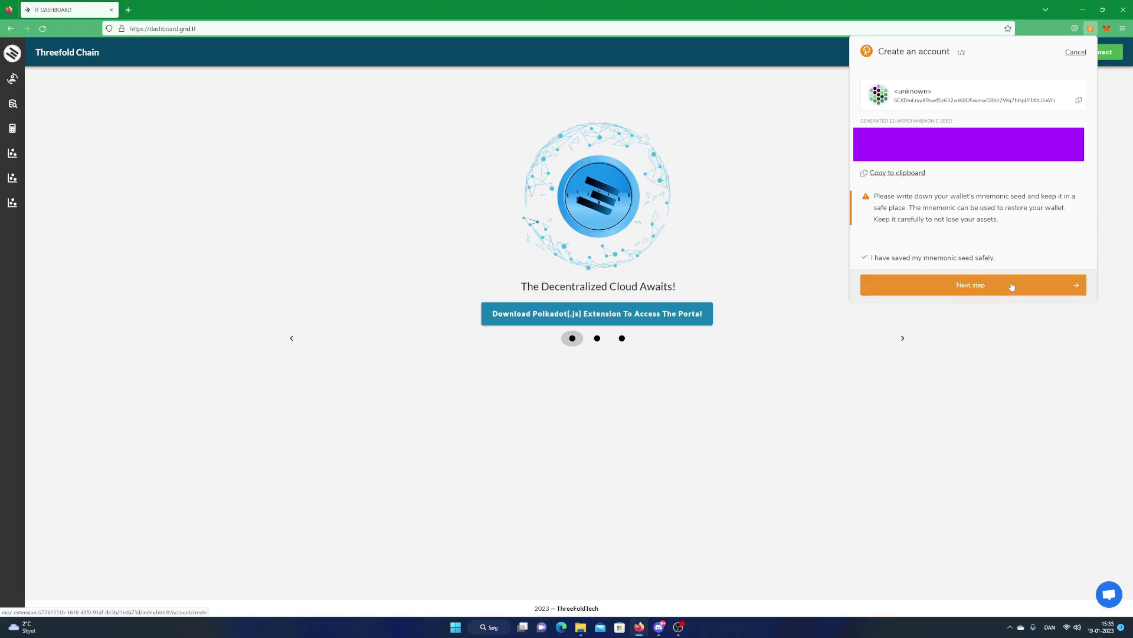
click(1012, 287)
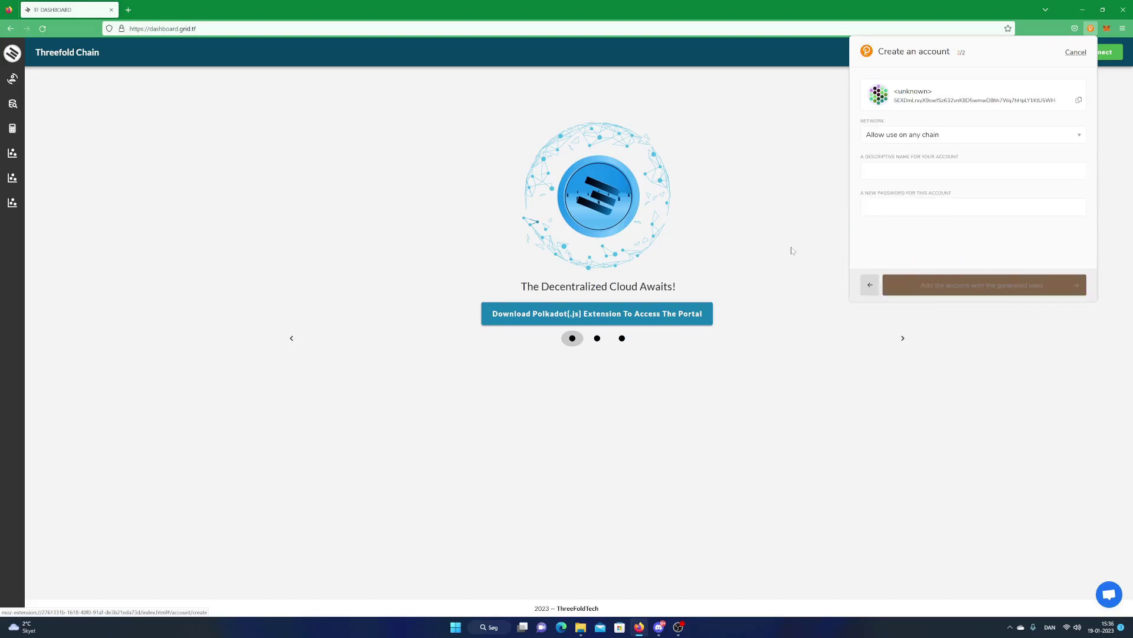
Name the account 'poweredbycode', enter and repeat the account password, and add it
text(poweredbycode)
key(Tab)
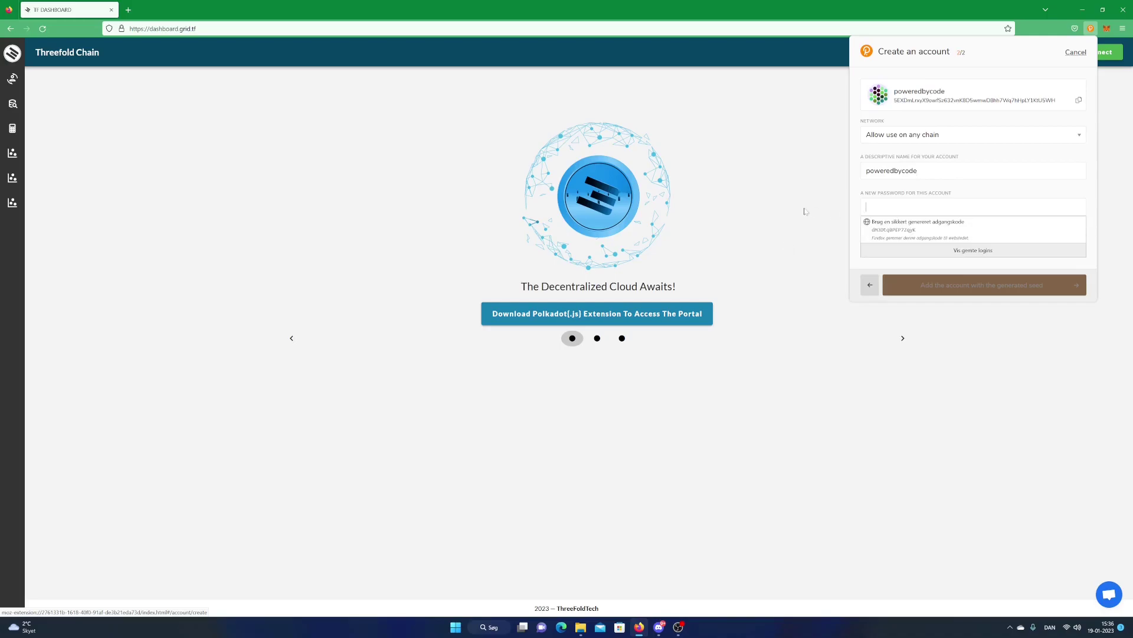
key(Escape)
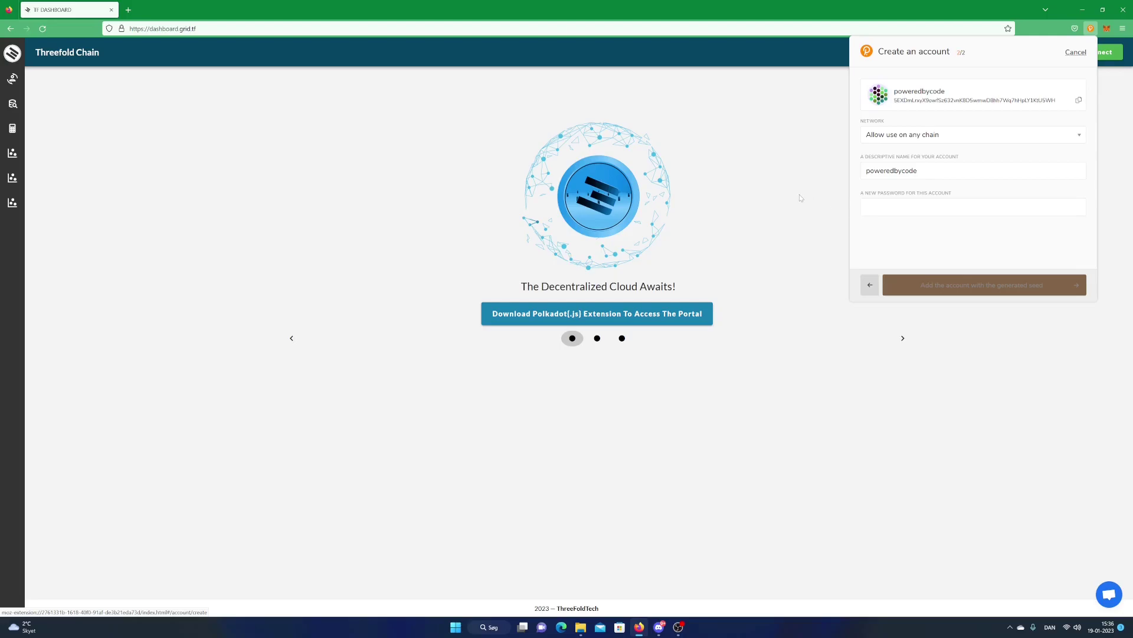
text(1234)
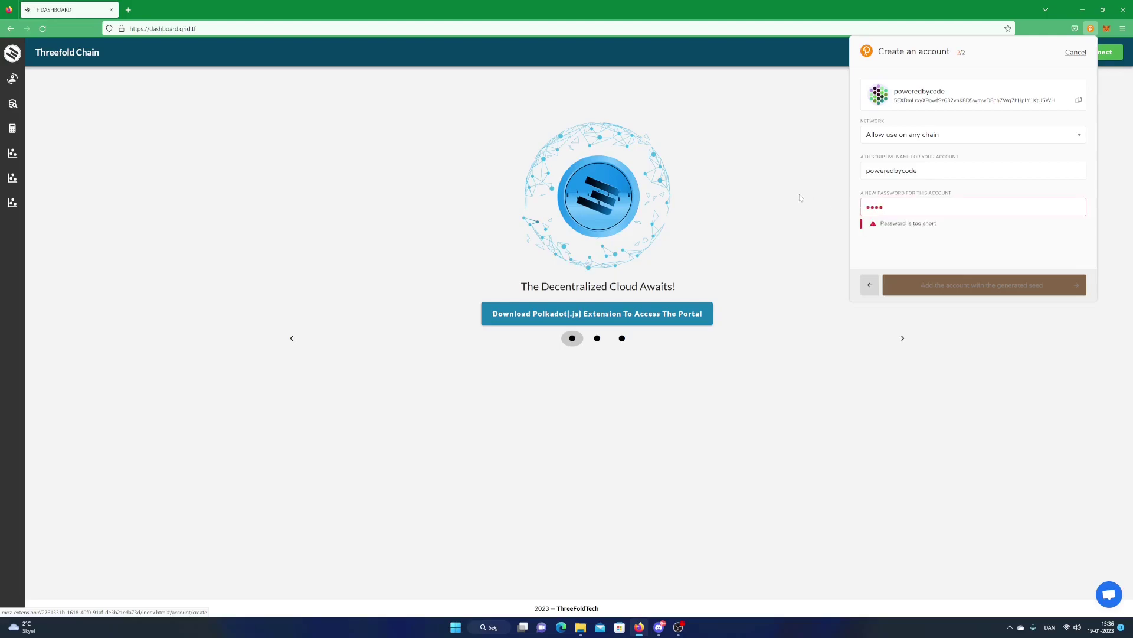
text(5678)
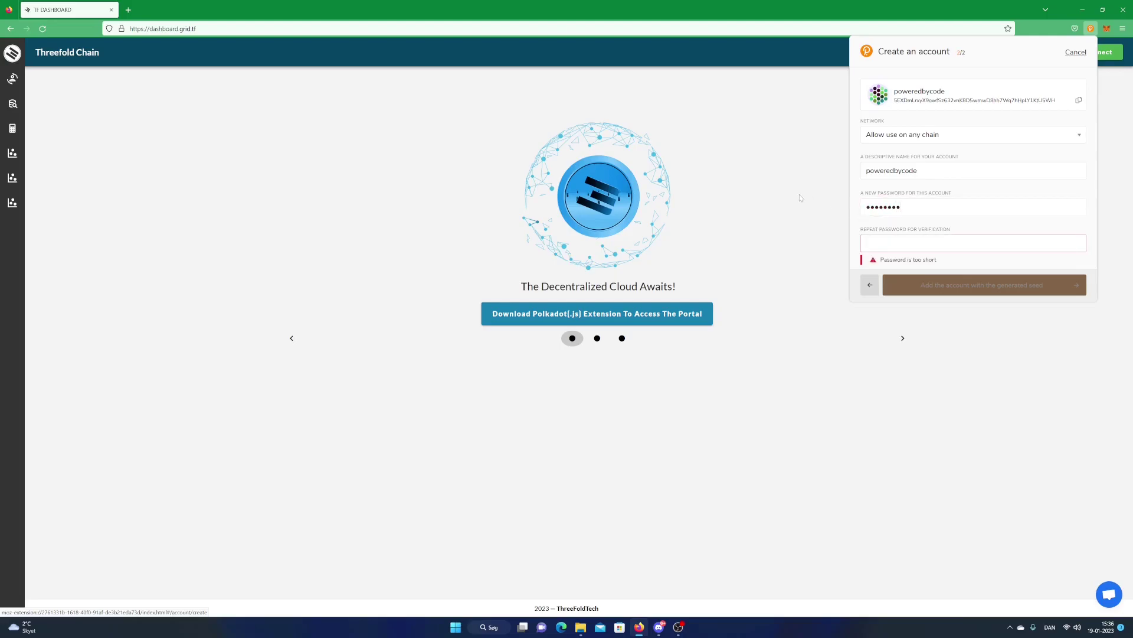
key(Tab)
key(Escape)
text(12345678)
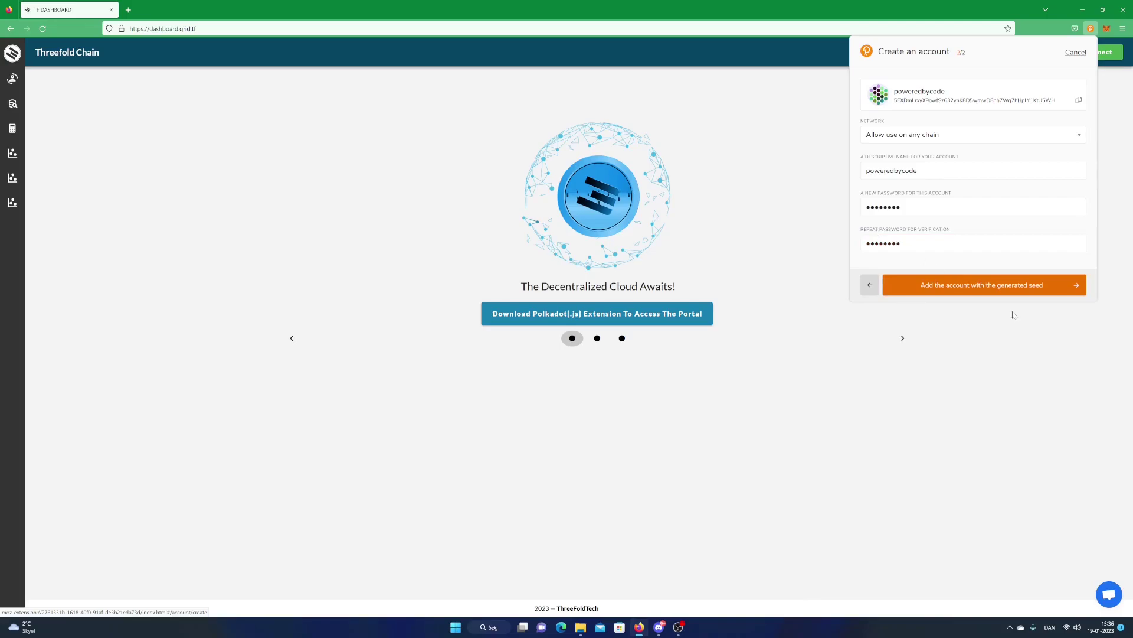
click(1054, 292)
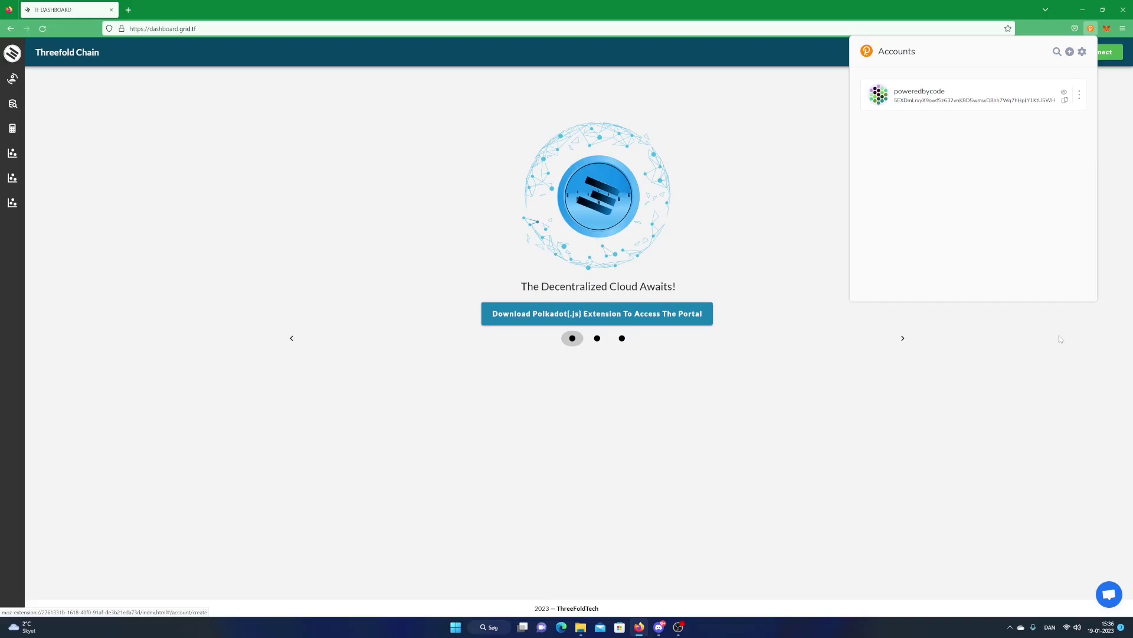
Close the extension popup and request a wallet connection from the dashboard header
click(1060, 338)
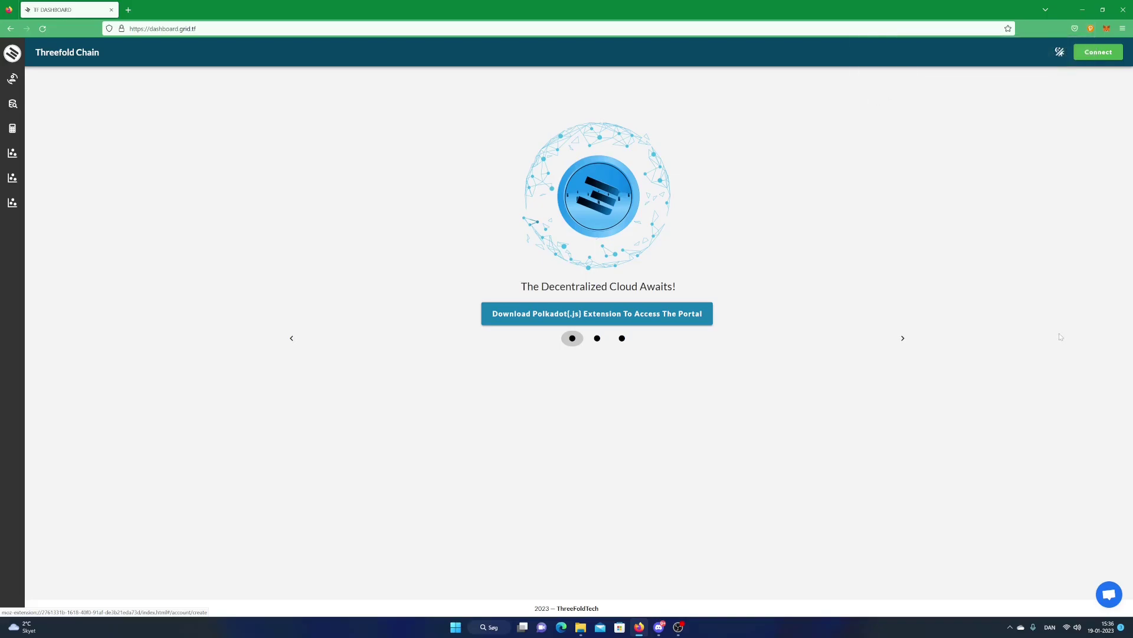
click(1103, 55)
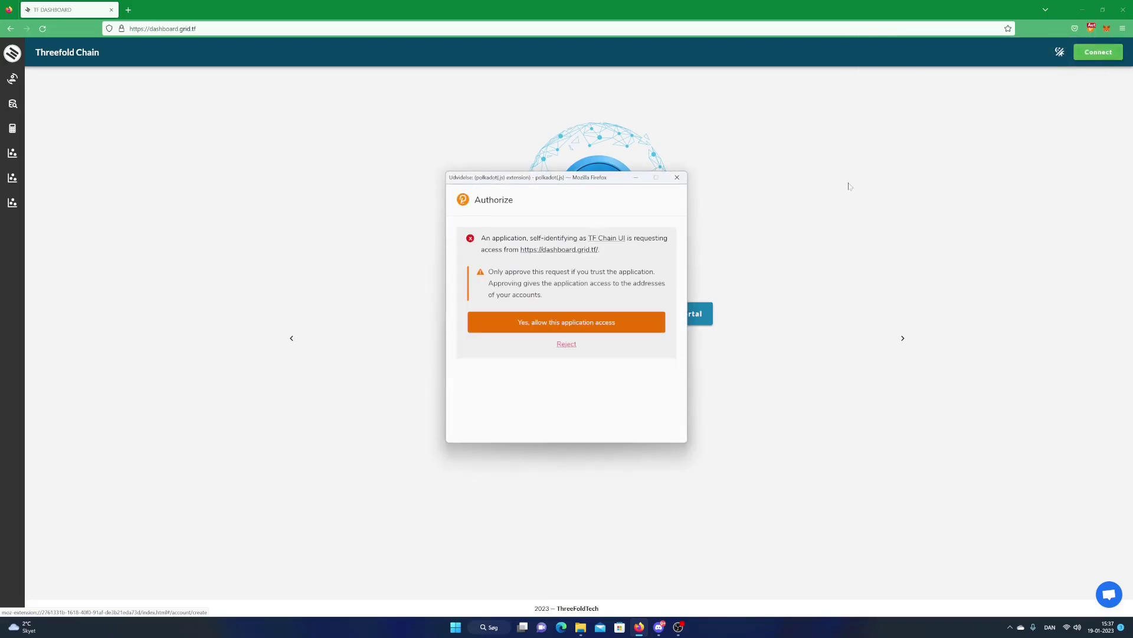
Allow the dashboard wallet access, accept cookies and terms, and sign the terms transaction with the password
click(632, 323)
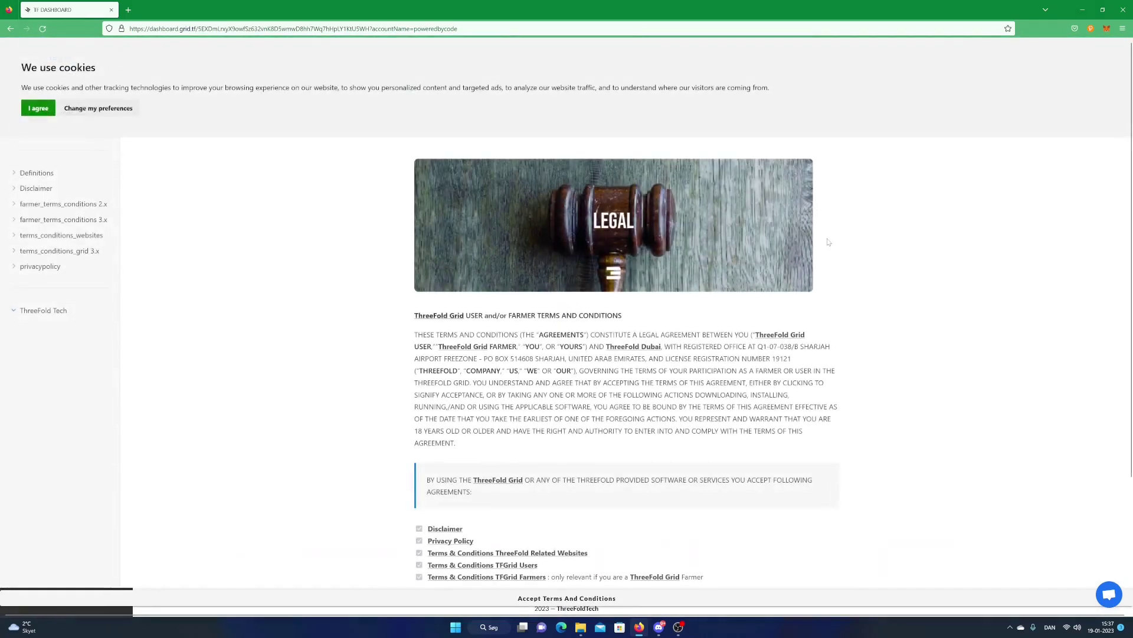
click(39, 109)
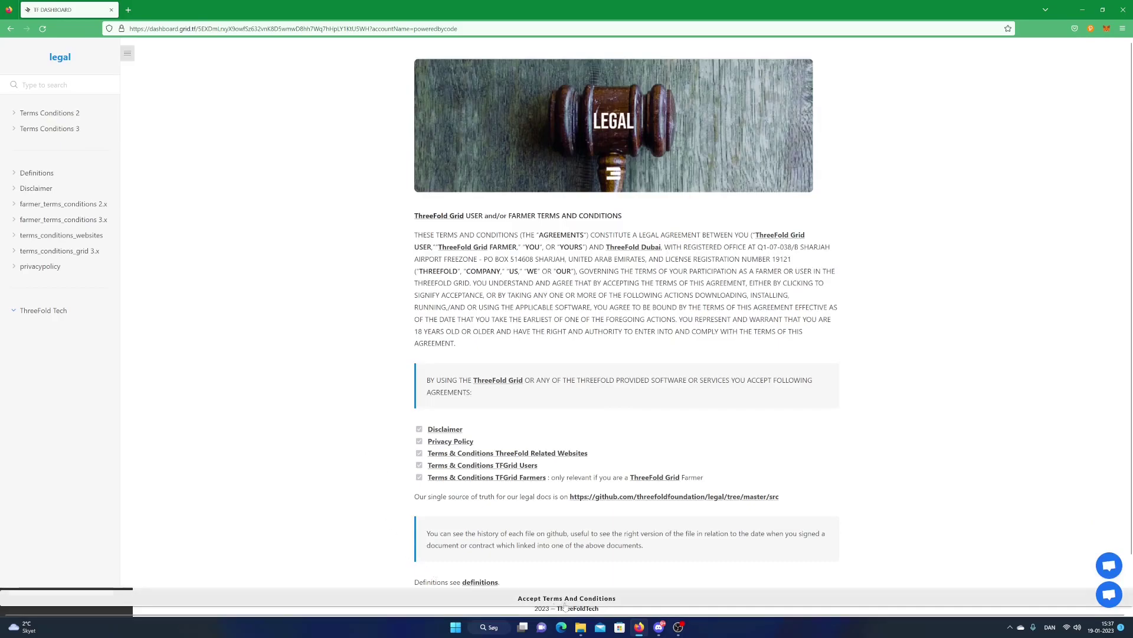
click(633, 598)
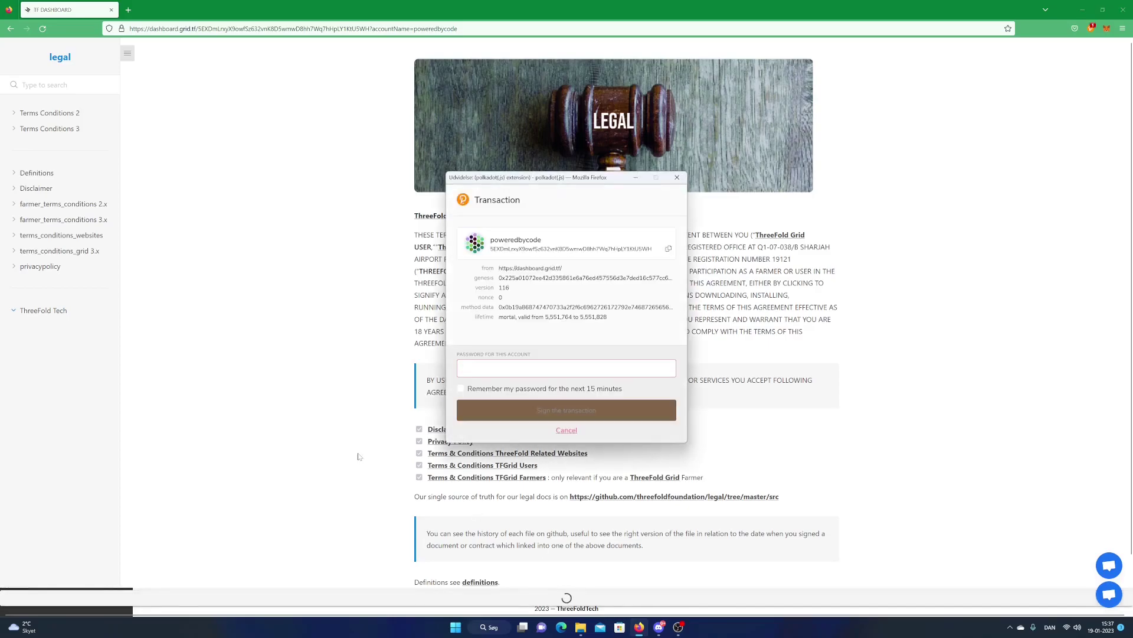
text(••••••••)
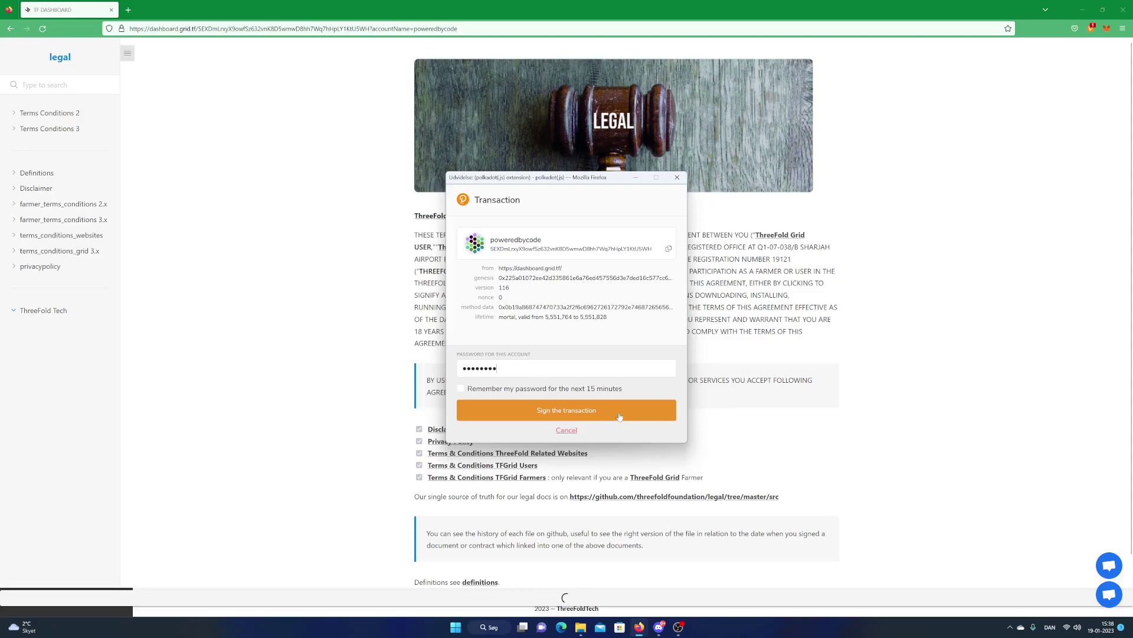
click(619, 416)
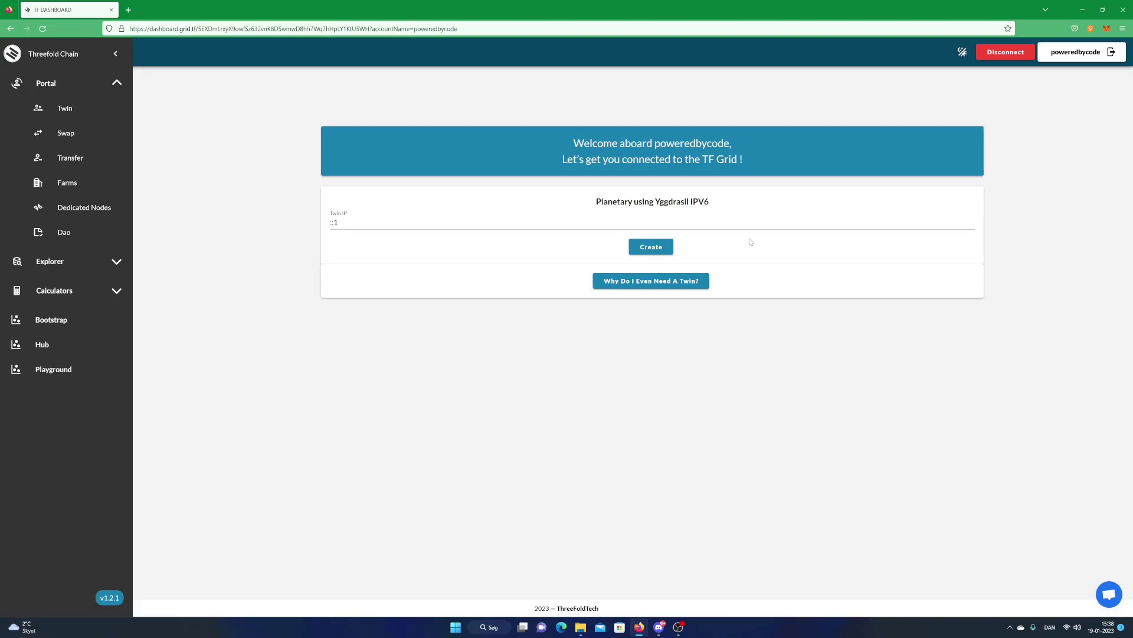
Create a twin with the Planetary (Yggdrasil IPv6) IP and sign the transaction with the password
click(652, 247)
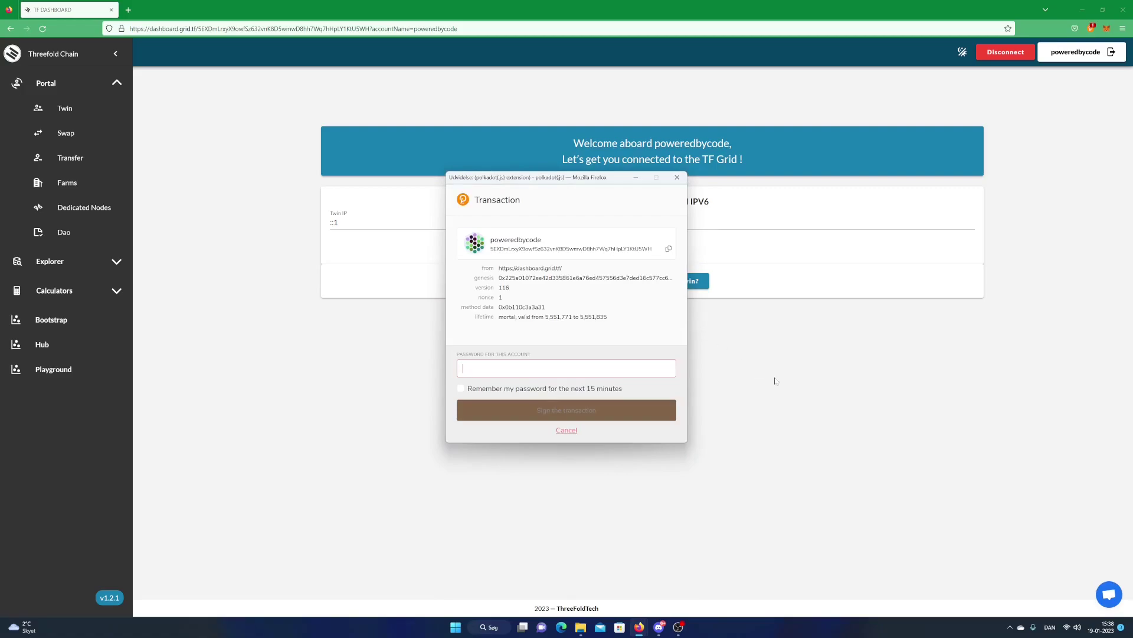
text(********)
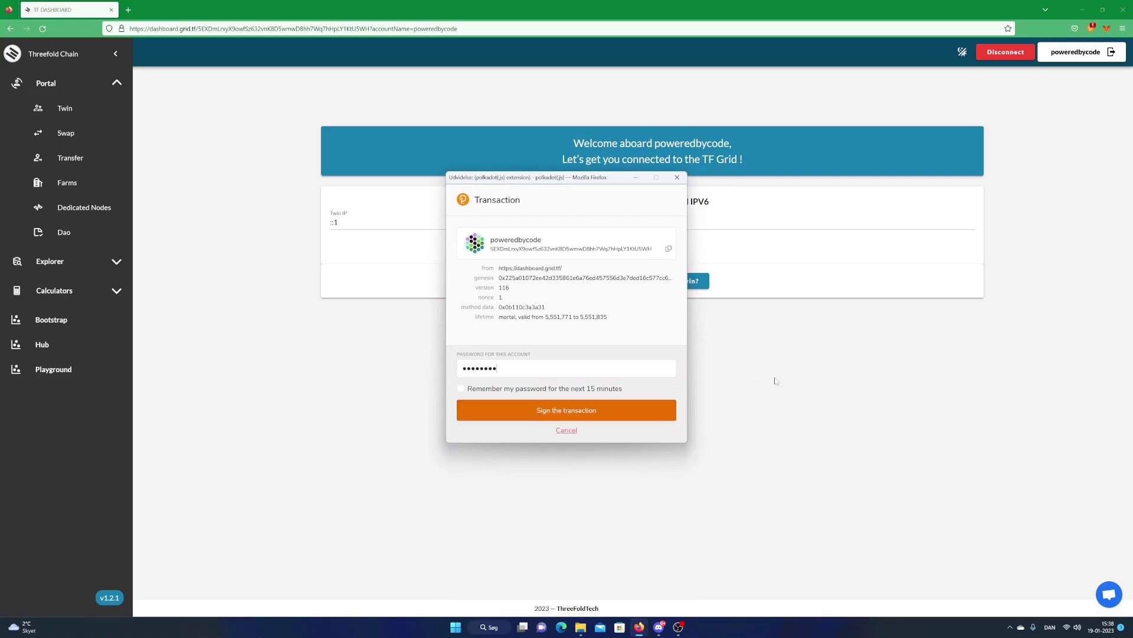
click(622, 415)
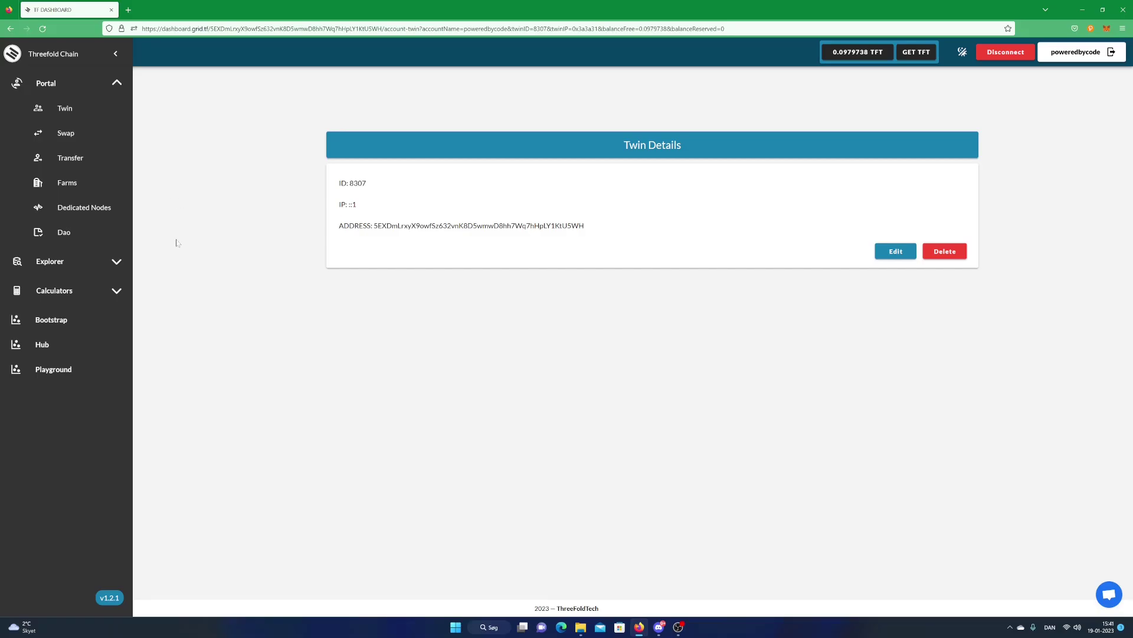
Open Explorer > Statistics and check per-country node counts on the world map
click(94, 261)
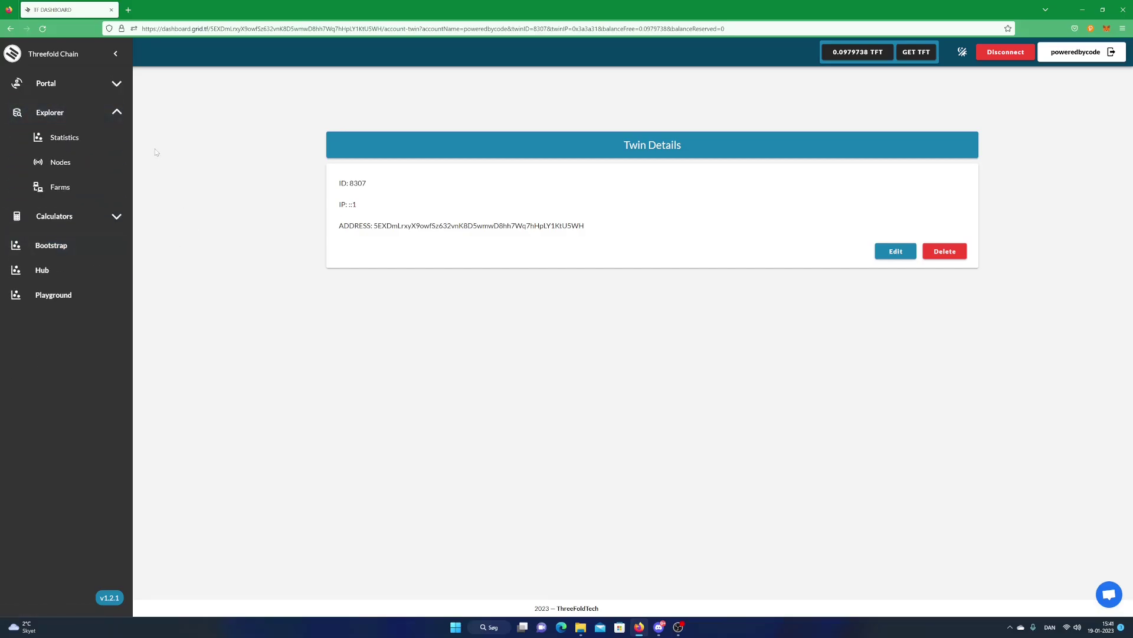
click(89, 139)
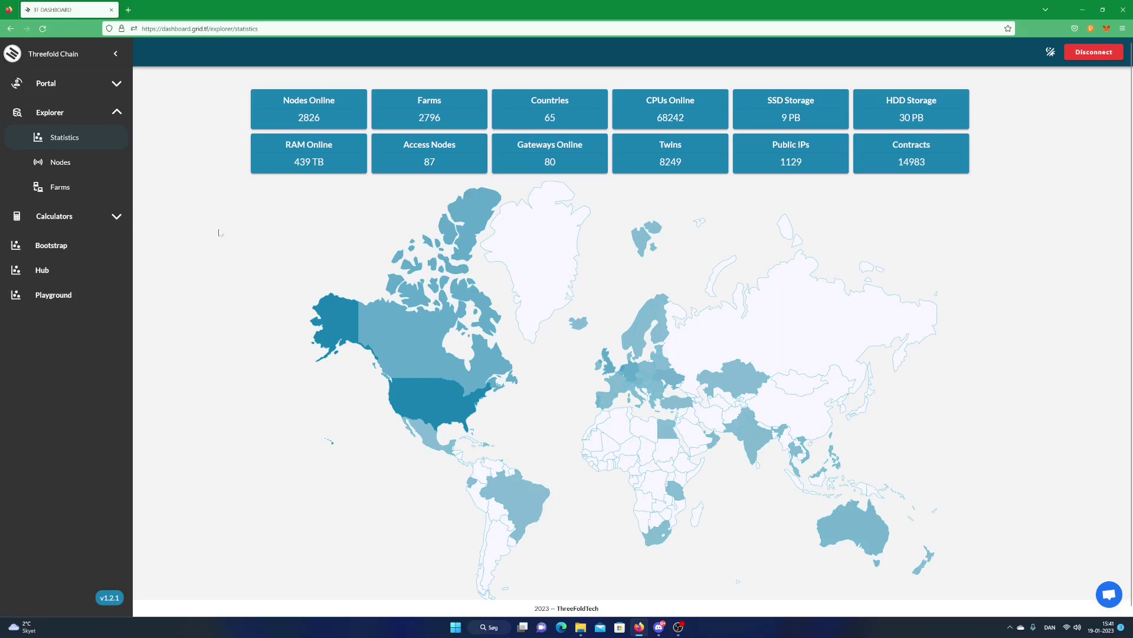
mouse_move(415, 361)
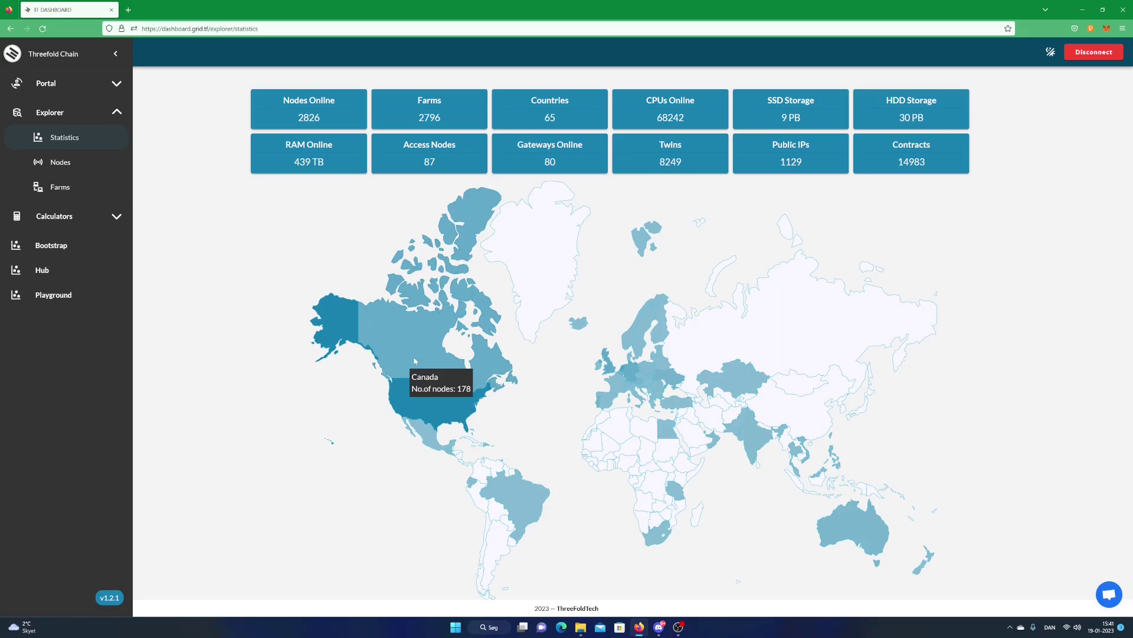
mouse_move(429, 400)
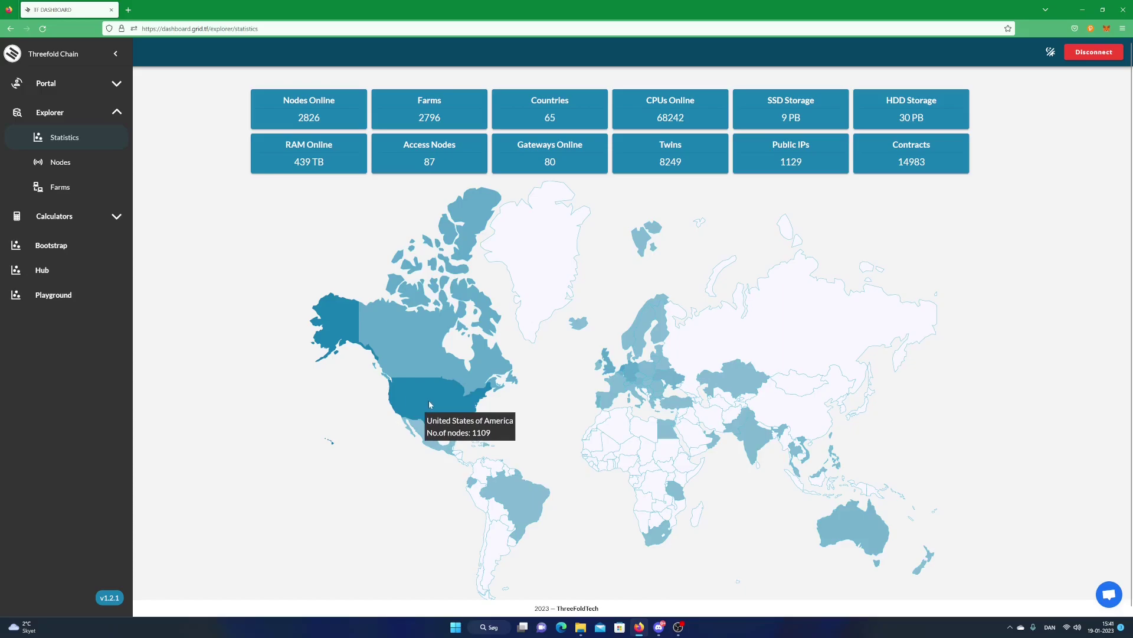
mouse_move(631, 359)
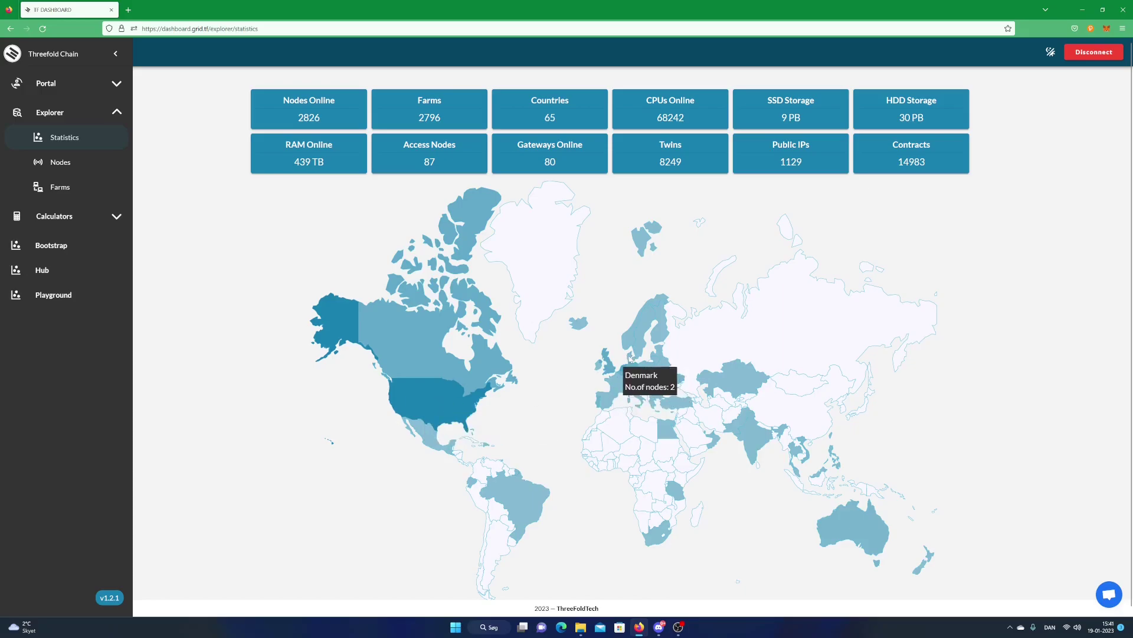